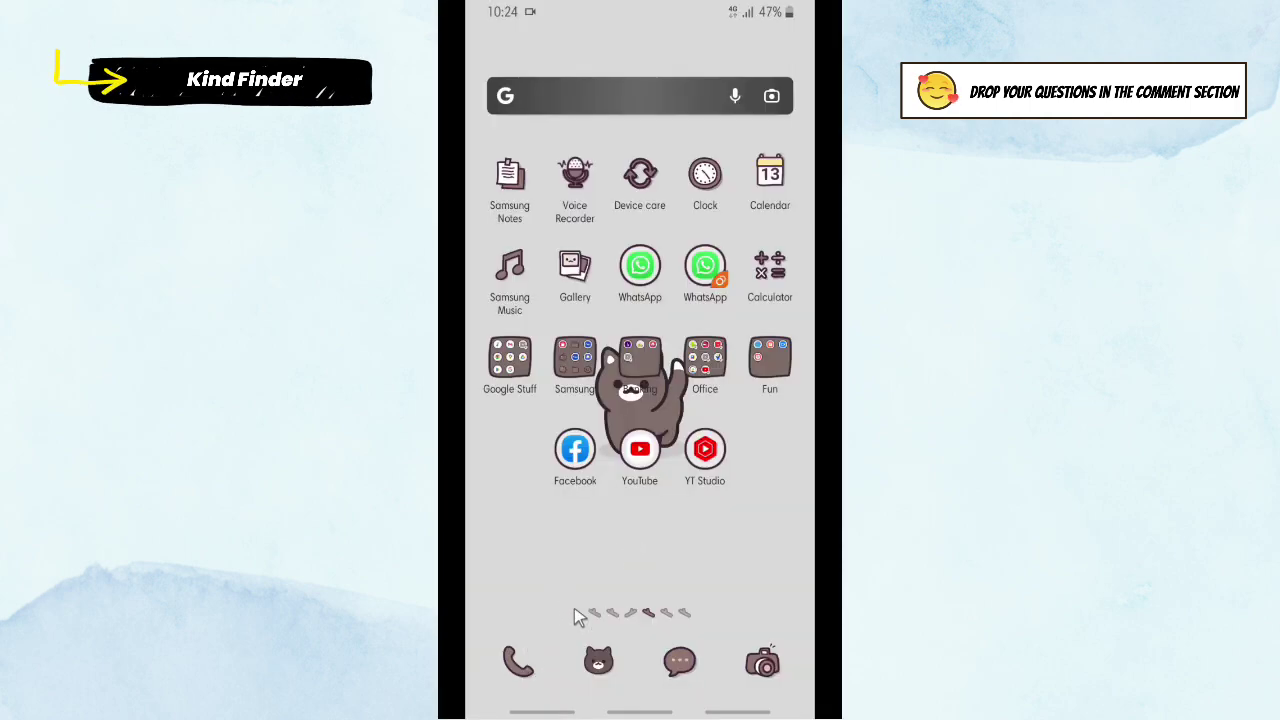
# Swipe up from the gesture bar to show recent apps, including the Chrome Facebook Help Centre page
pyautogui.moveTo(544, 680); pyautogui.dragTo(566, 536)
# Reopen the Help Centre article on deleting an admin's group, keeping the Android App instructions selected
pyautogui.click(603, 432)
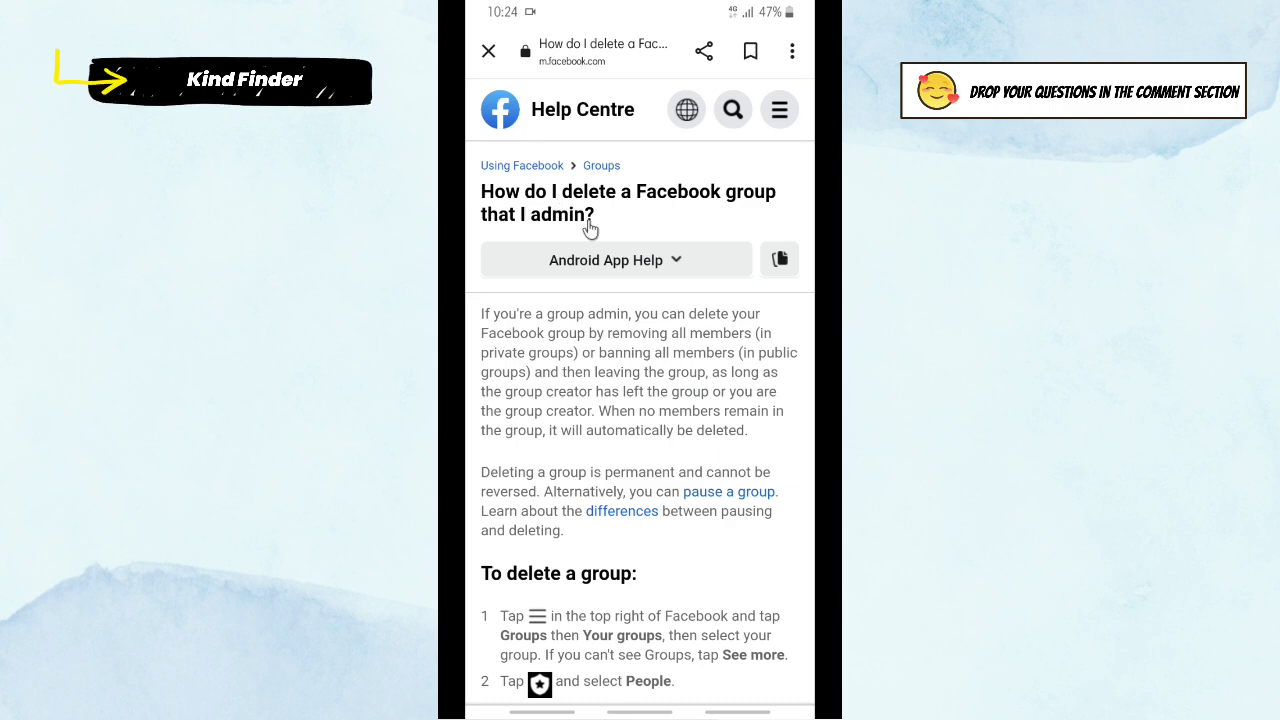
pyautogui.scroll(-2, 594, 290)
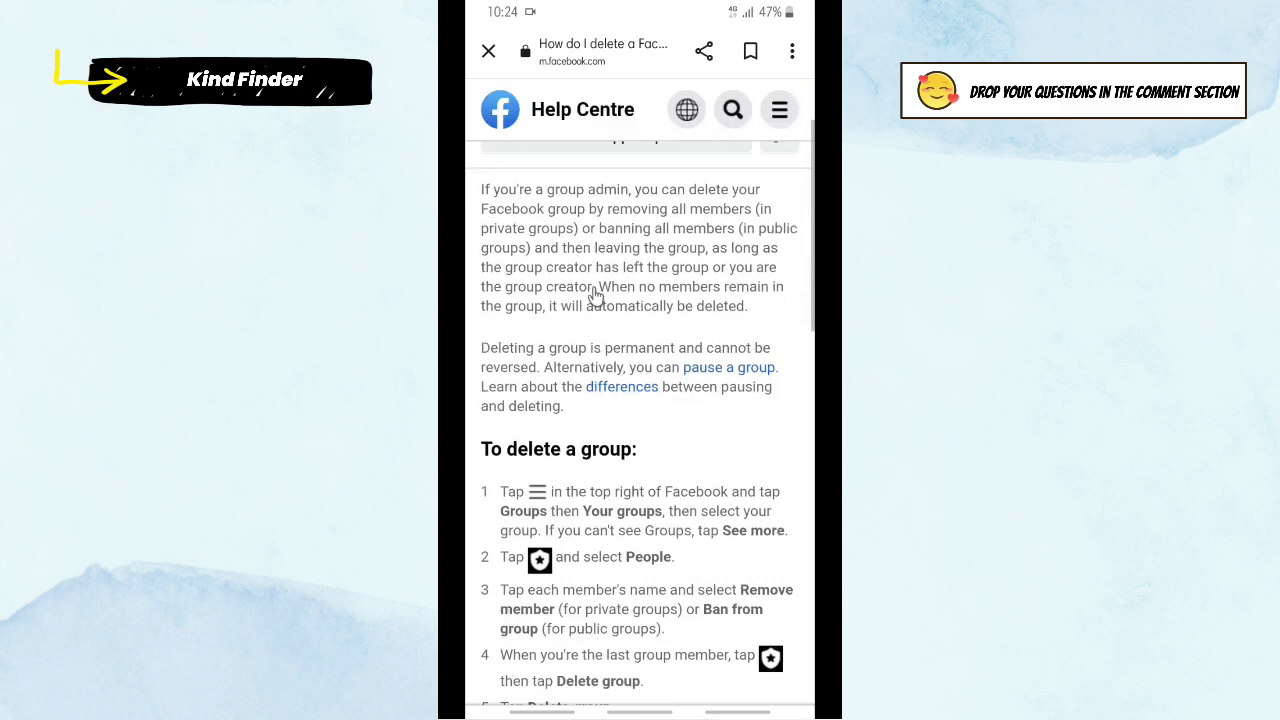
pyautogui.scroll(2, 594, 291)
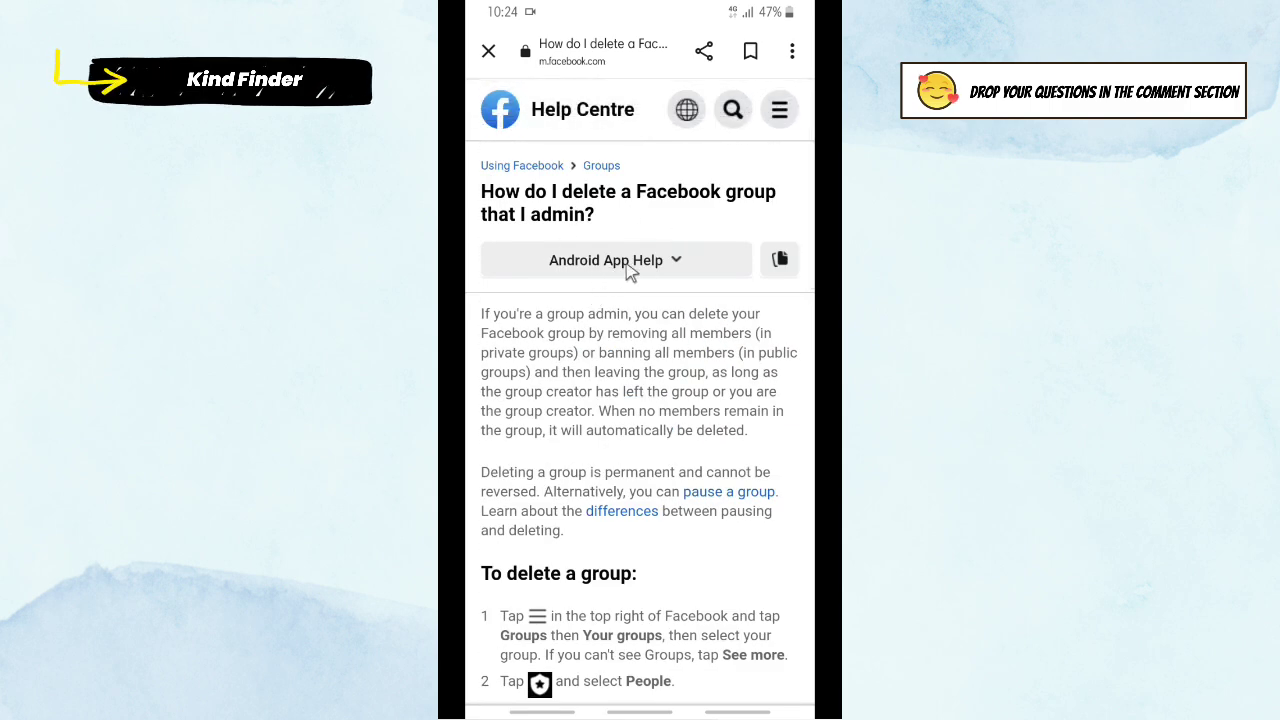
pyautogui.click(628, 268)
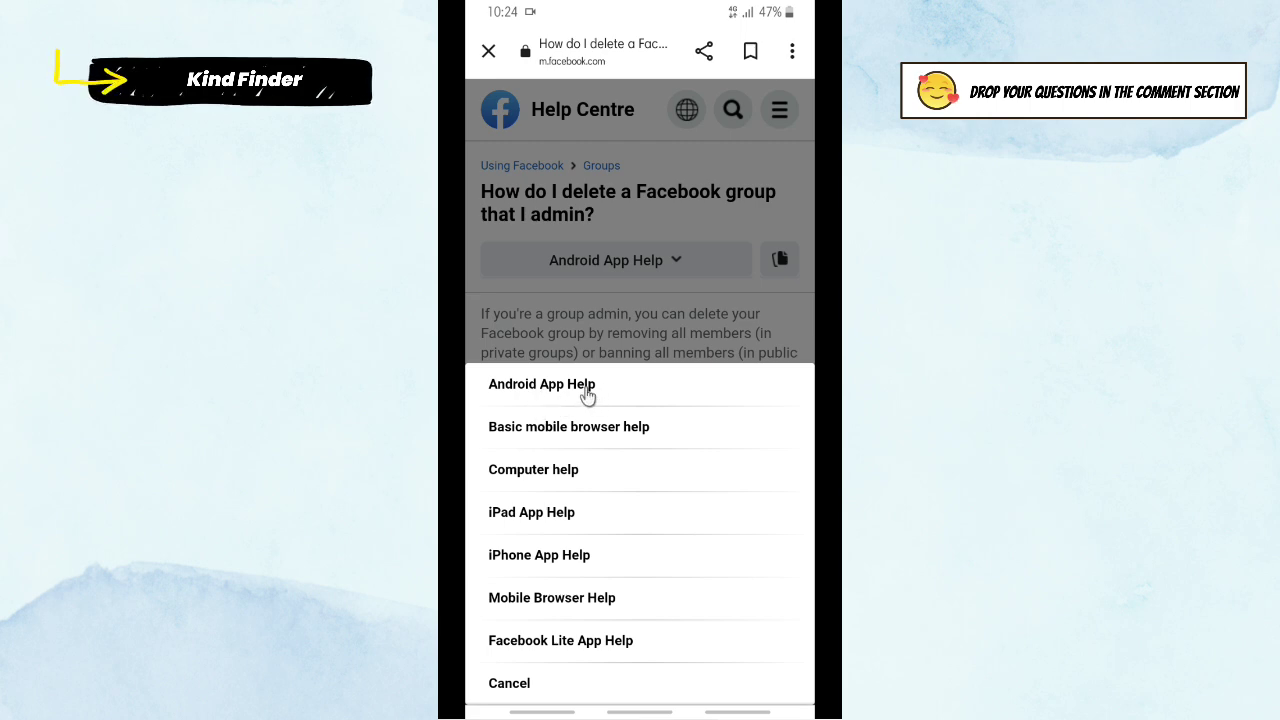
pyautogui.click(617, 294)
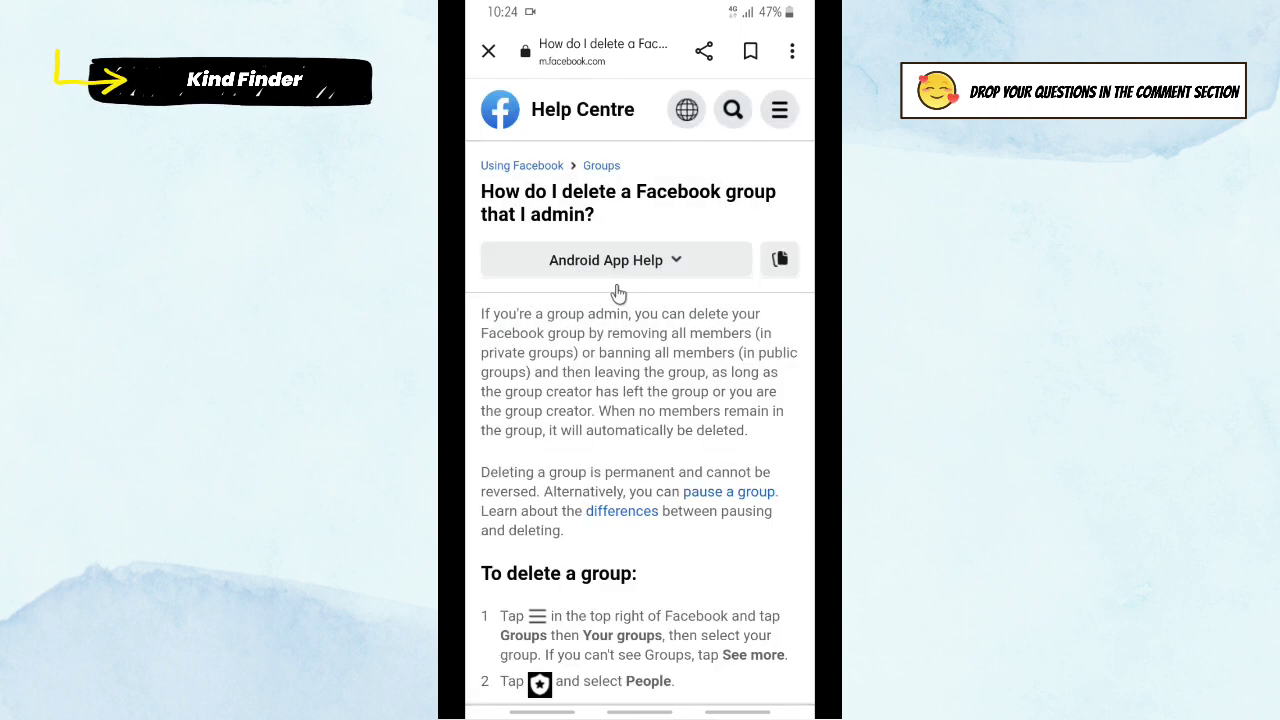
# Scroll the help article to the five 'To delete a group' steps
pyautogui.scroll(-5, 613, 350)
pyautogui.scroll(1, 607, 352)
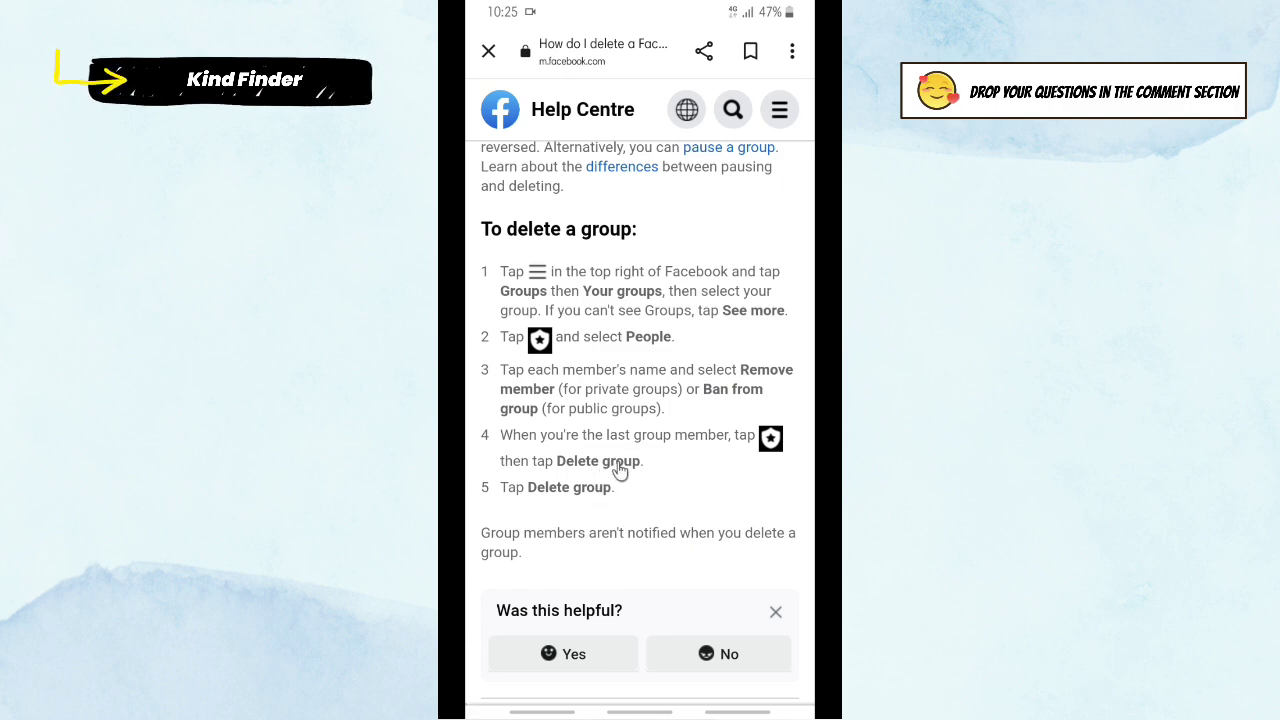
# Switch to Facebook and open Kind Finder 3 via Menu > Groups > Your groups
pyautogui.moveTo(522, 716); pyautogui.dragTo(586, 406)
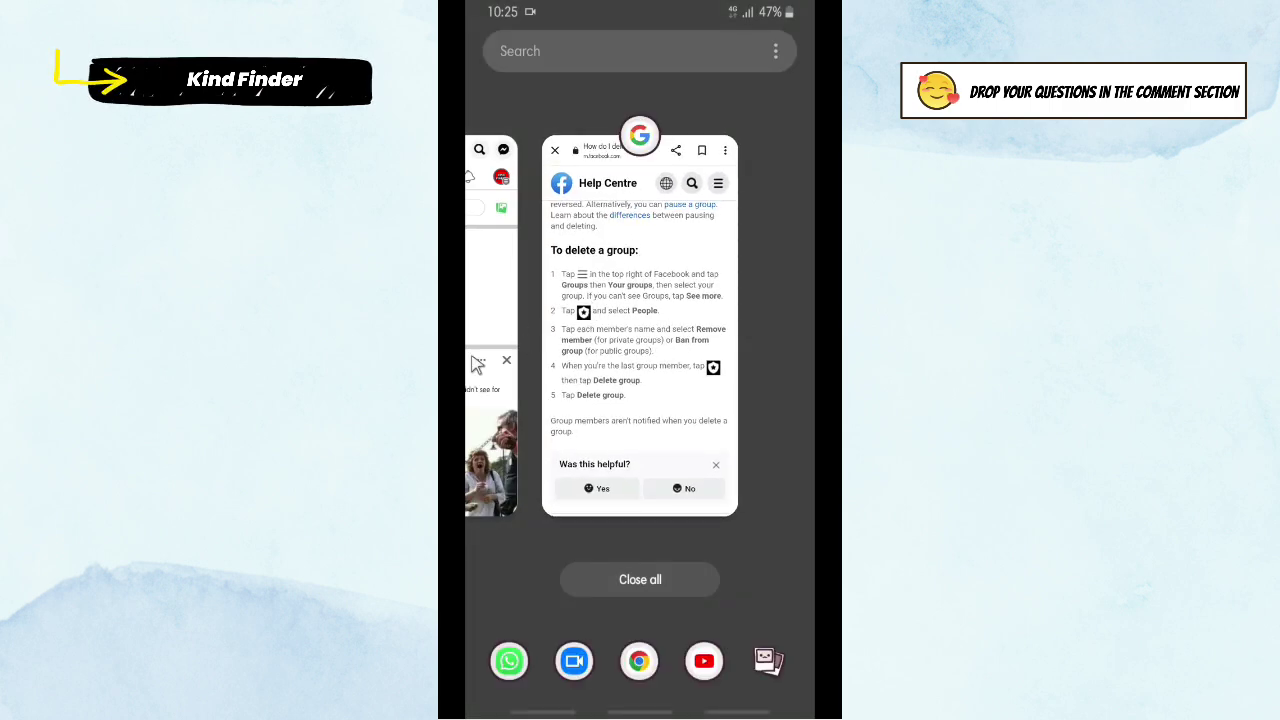
pyautogui.click(480, 370)
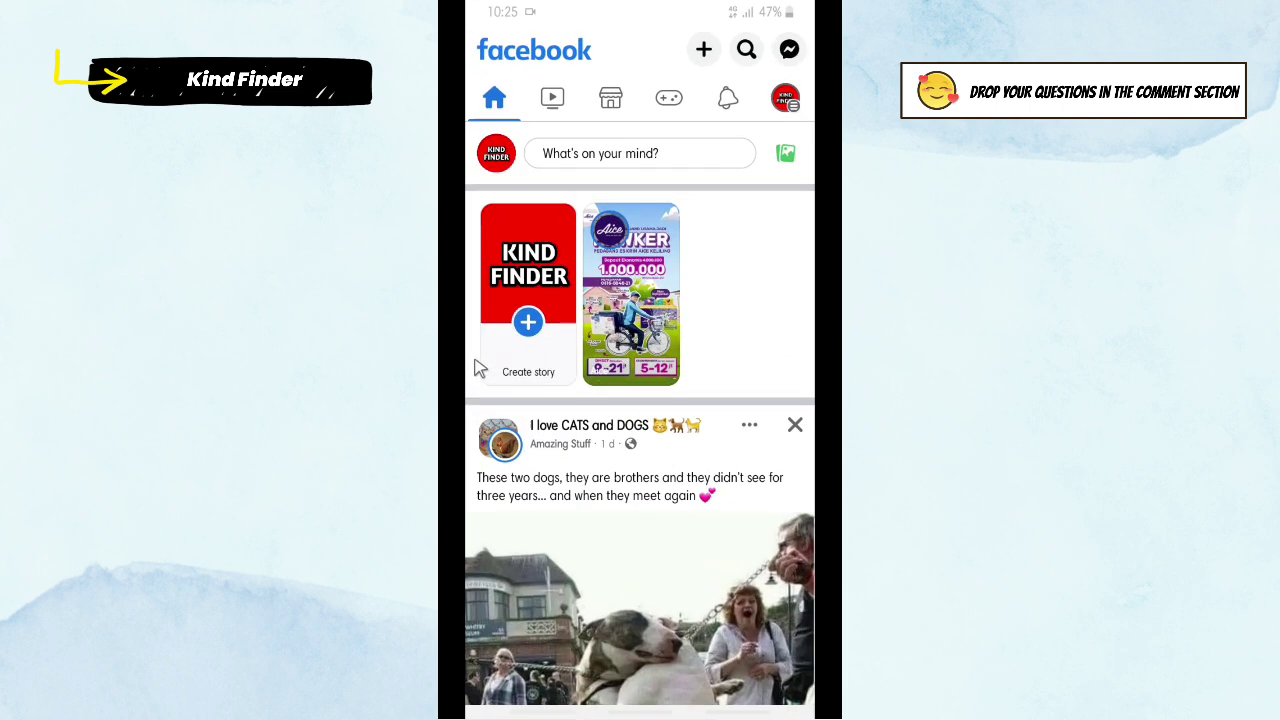
pyautogui.click(786, 98)
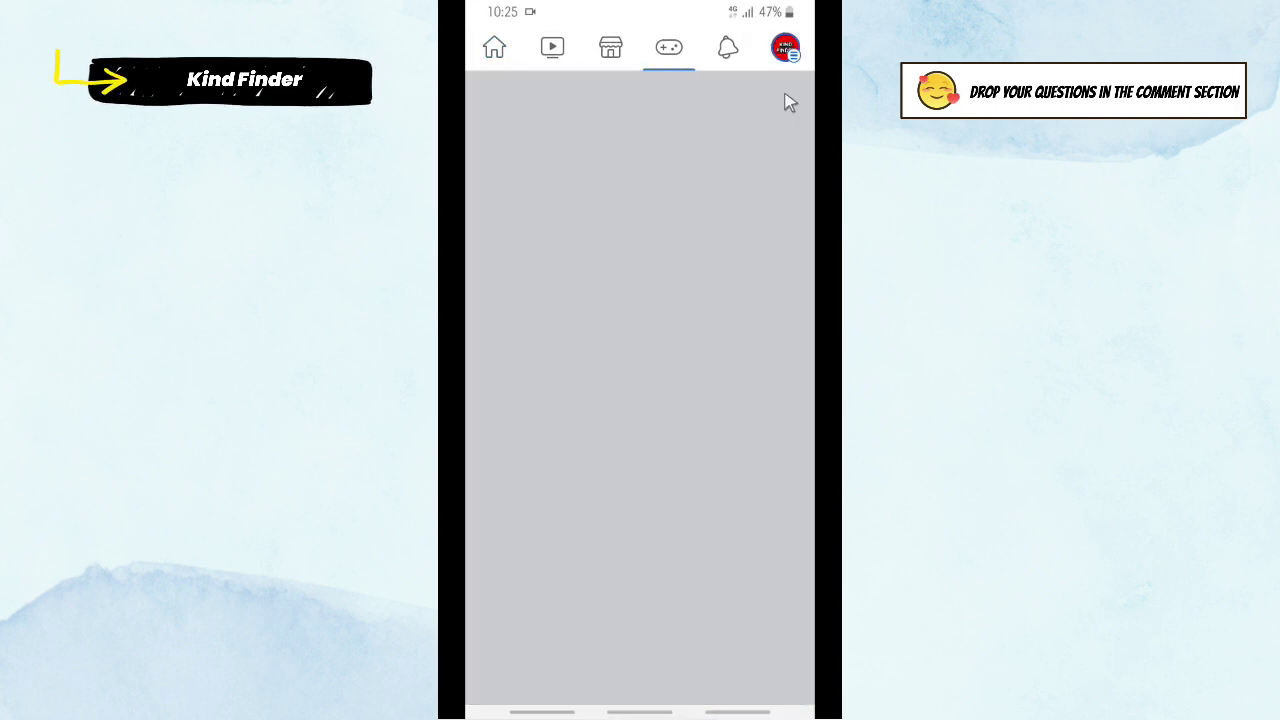
pyautogui.click(686, 229)
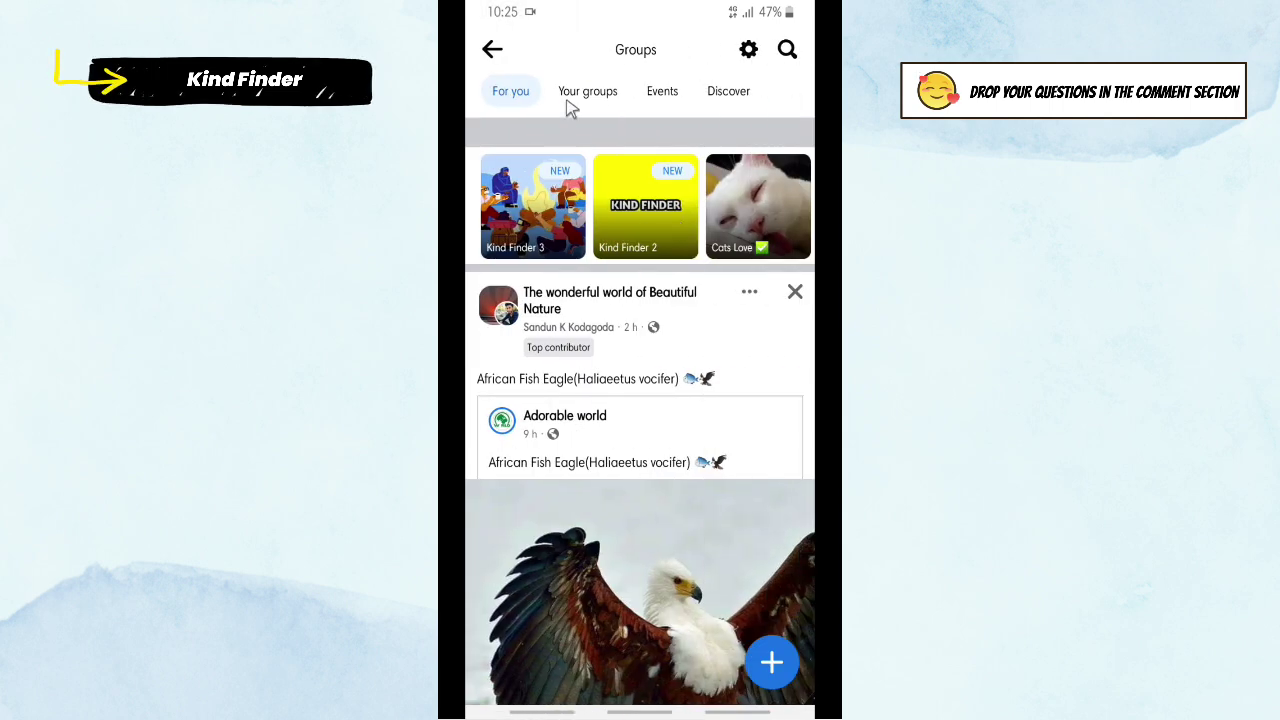
pyautogui.click(578, 97)
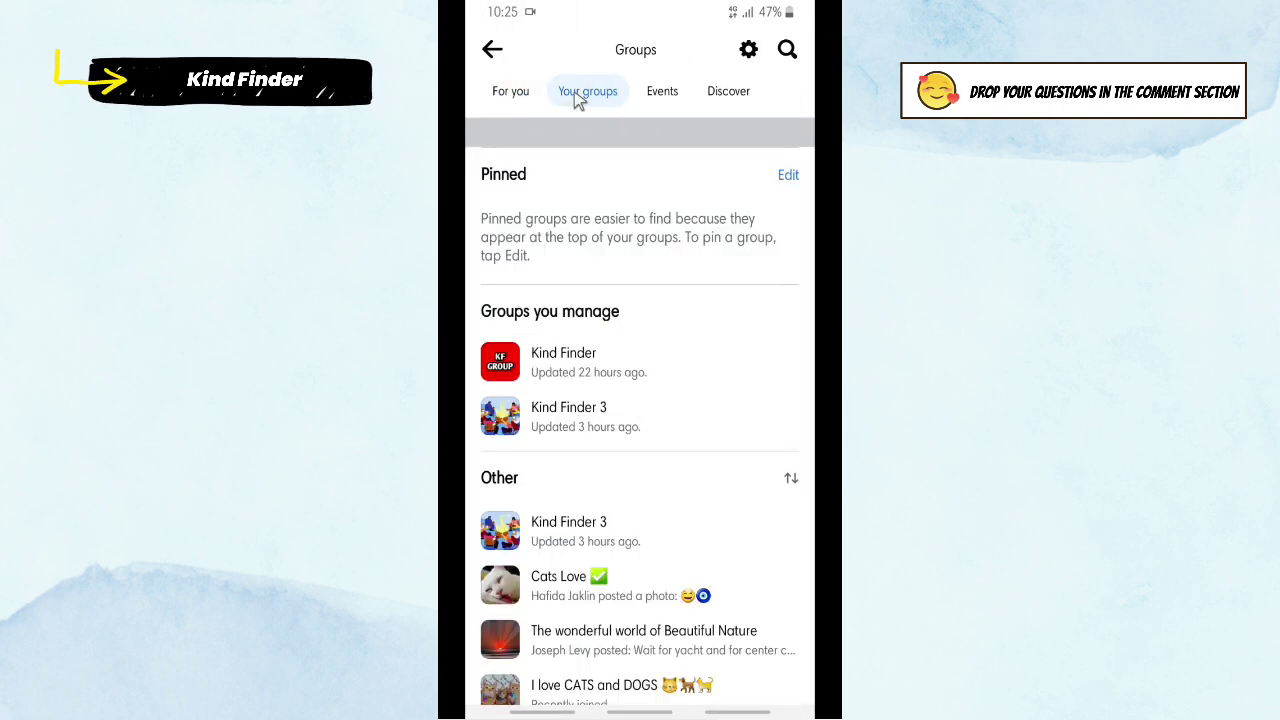
pyautogui.click(587, 413)
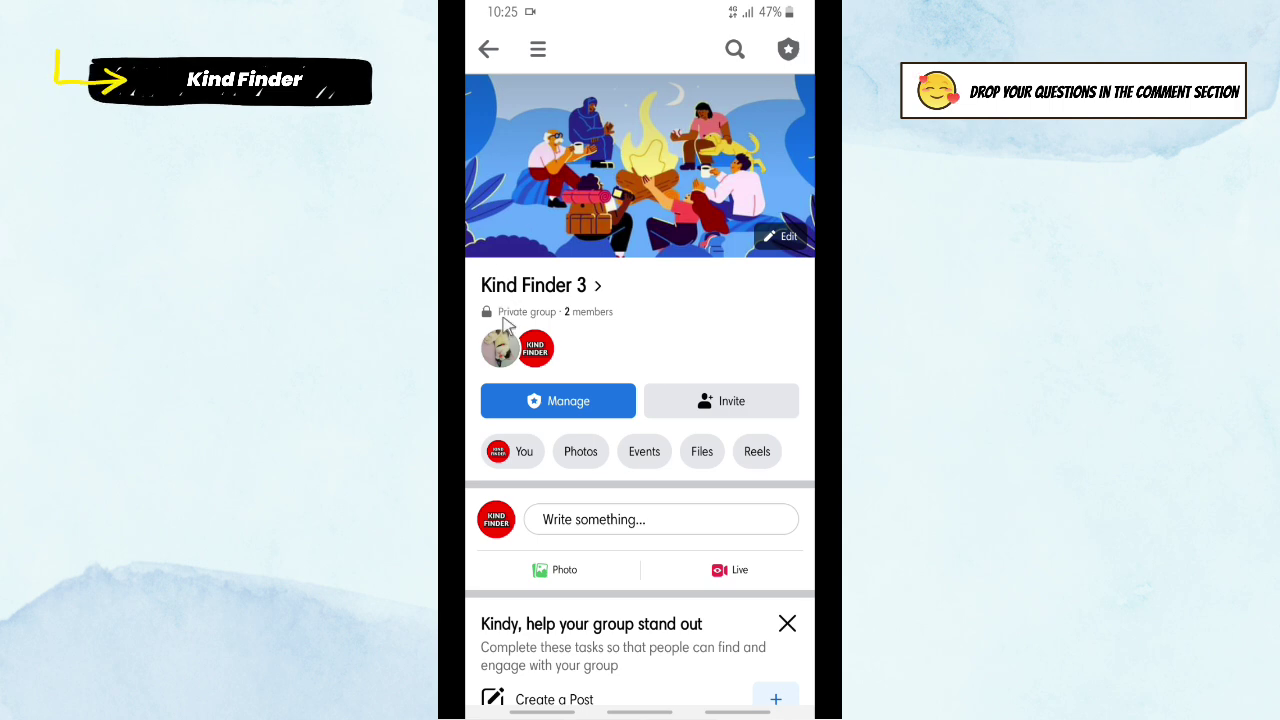
# Open the Kind Finder 3 admin tools page with its tool shortcuts
pyautogui.click(788, 50)
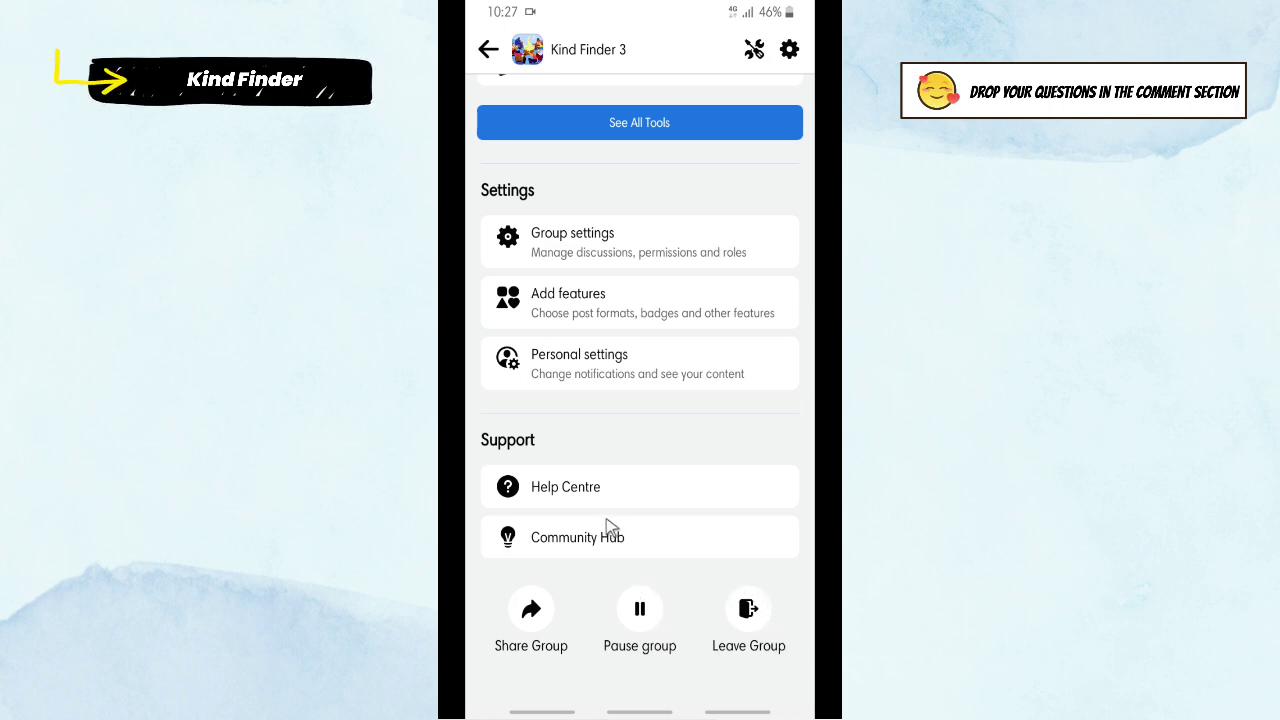
pyautogui.scroll(2, 611, 527)
pyautogui.scroll(5, 611, 506)
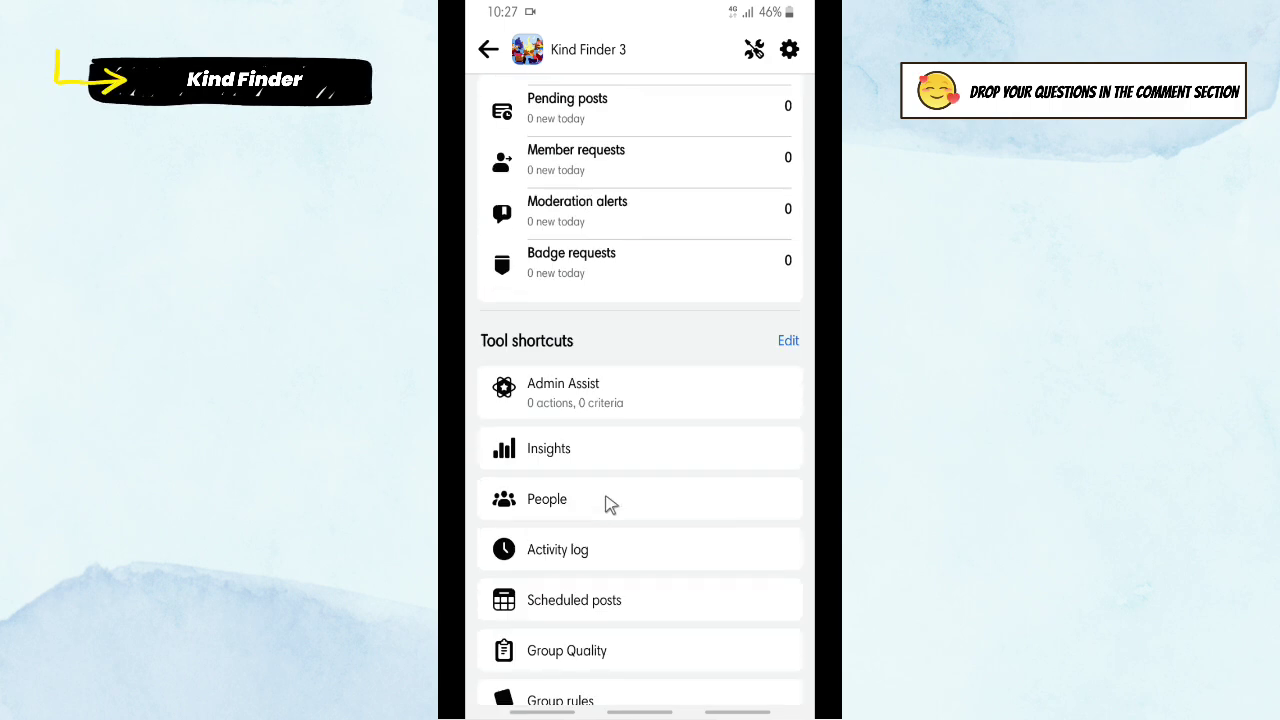
# In People, remove the only other member from Kind Finder 3 and confirm
pyautogui.click(560, 507)
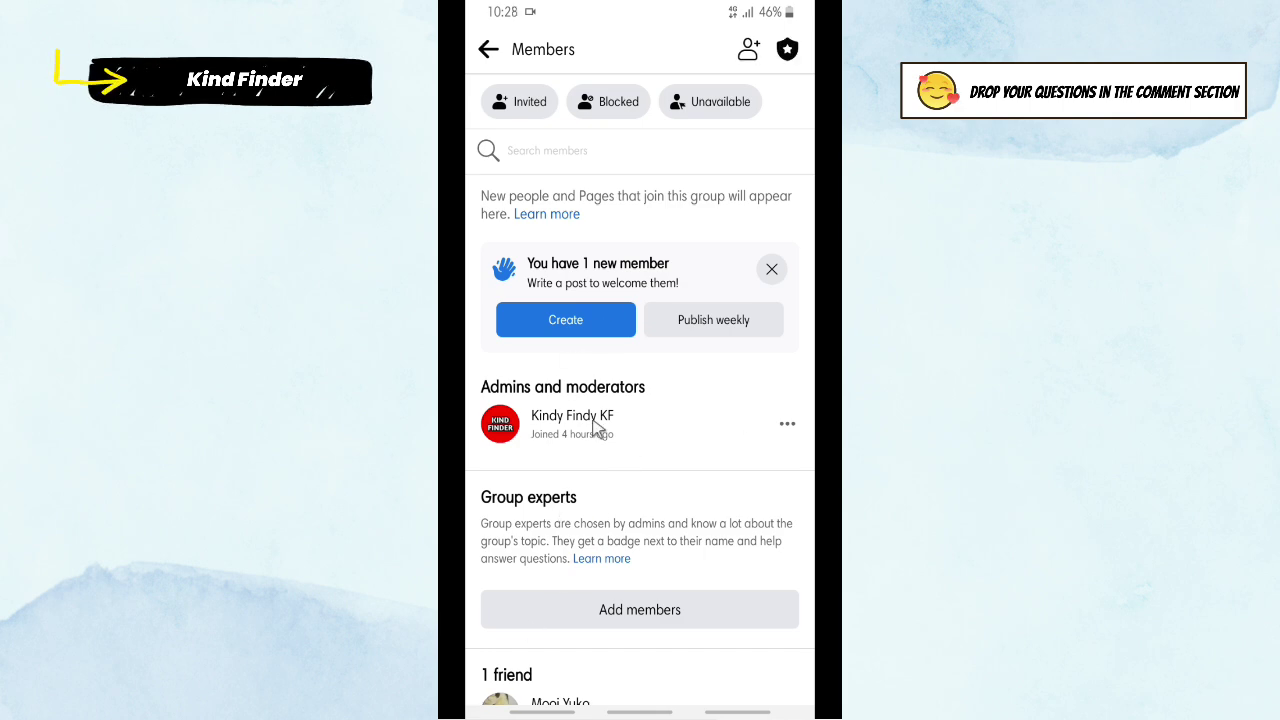
pyautogui.scroll(-1, 577, 472)
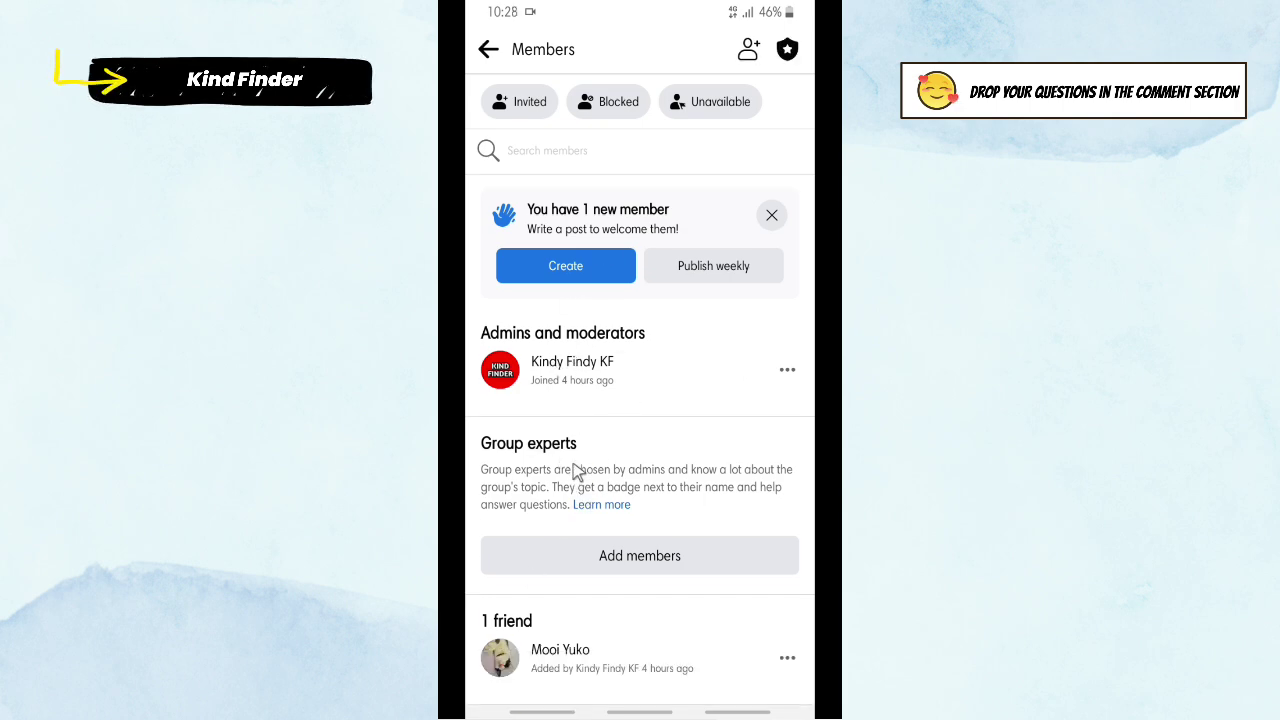
pyautogui.click(787, 664)
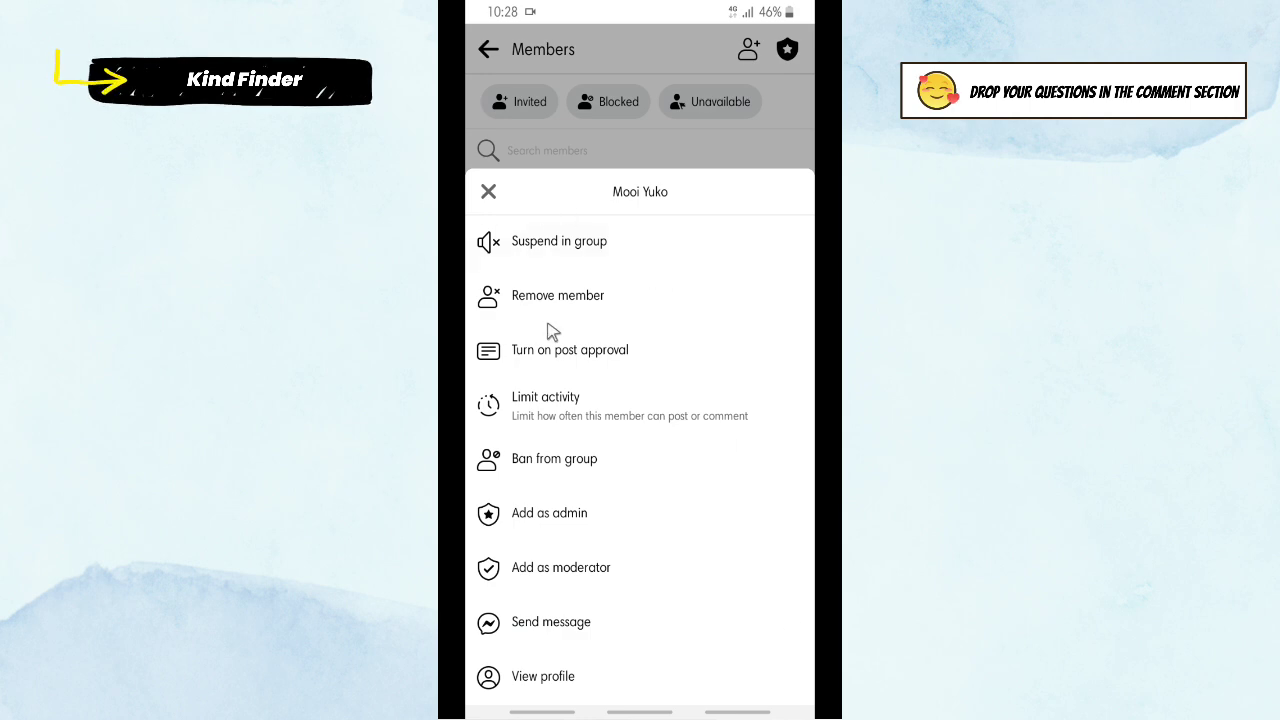
pyautogui.click(585, 296)
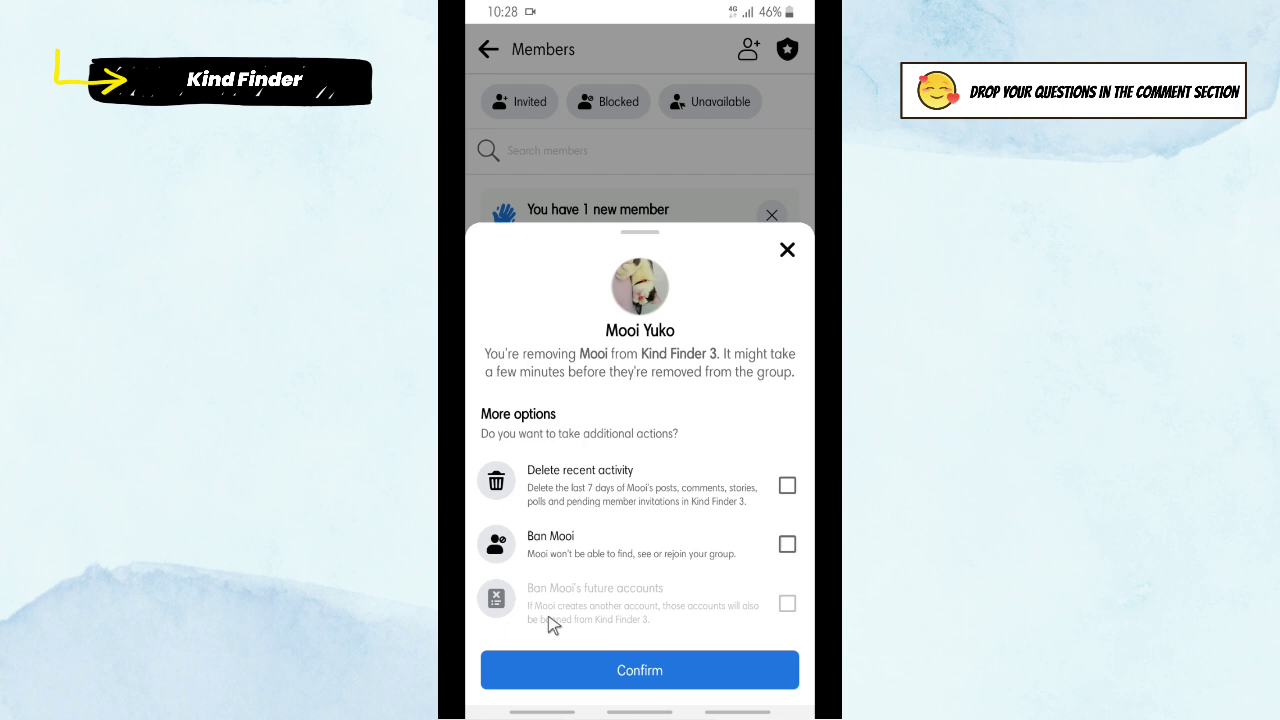
pyautogui.click(645, 668)
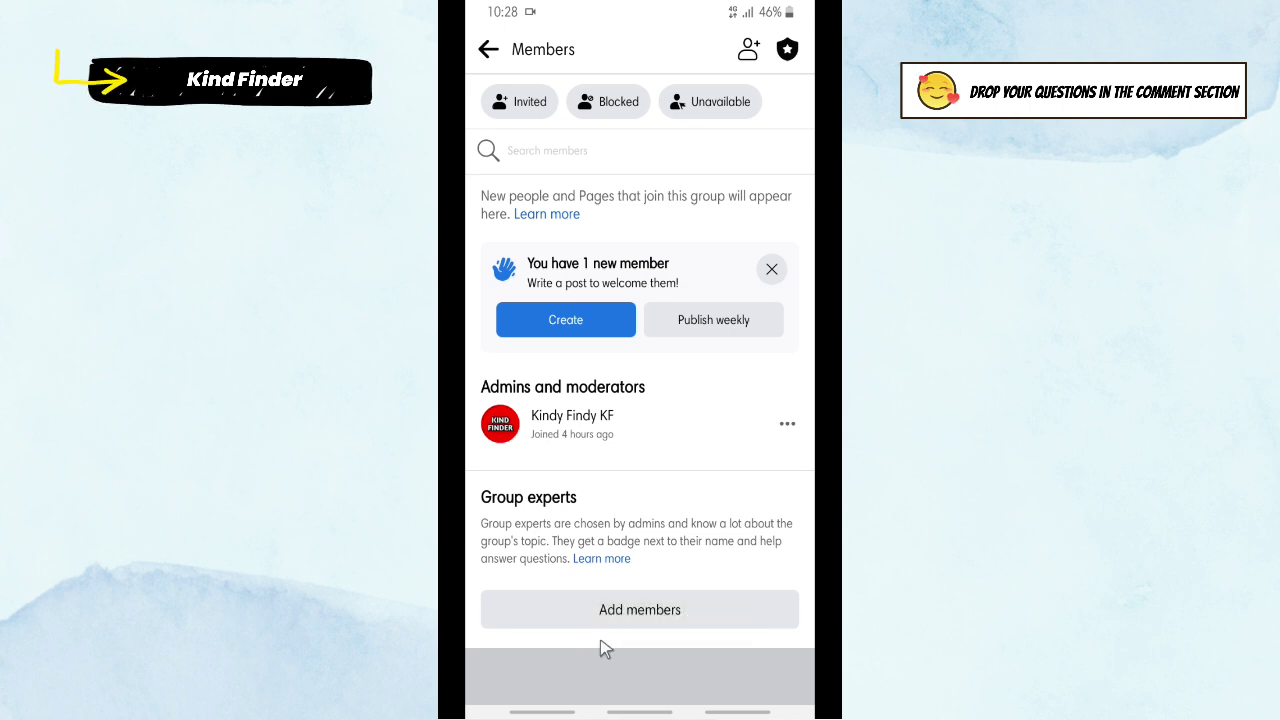
# Refresh the admin tools page, then delete Kind Finder 3 and confirm DELETE GROUP
pyautogui.click(488, 50)
pyautogui.scroll(-4, 636, 365)
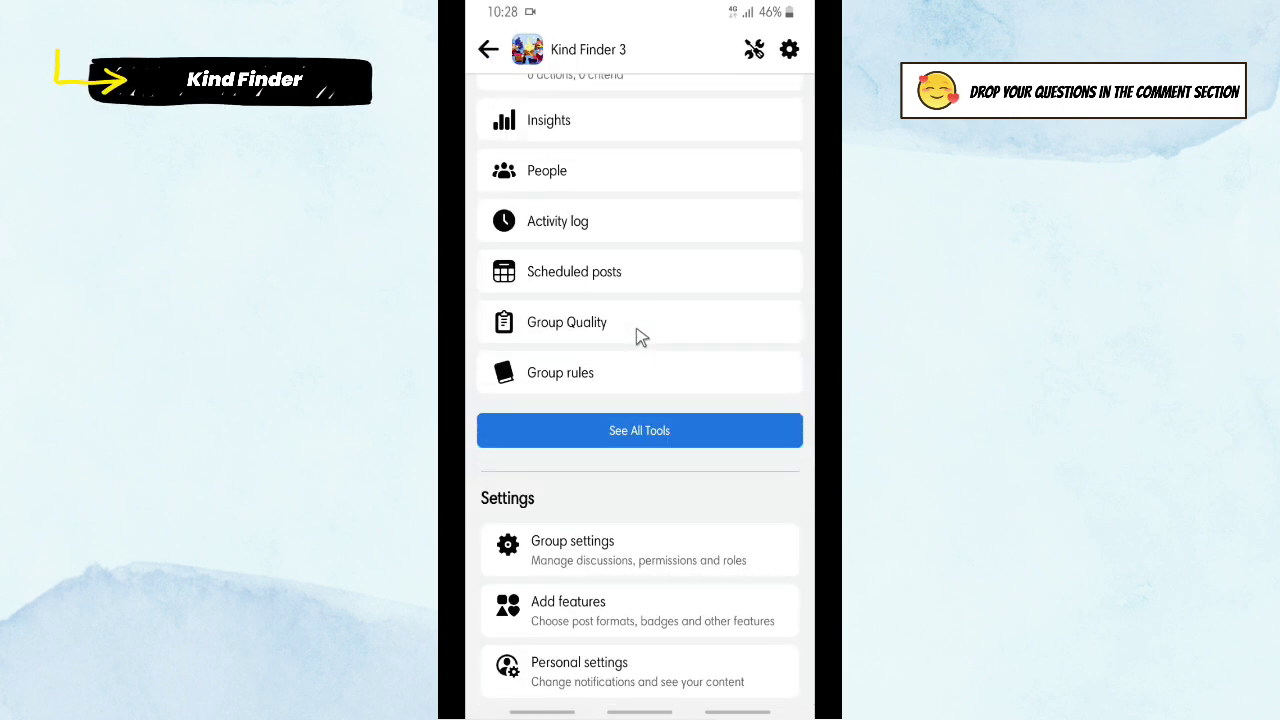
pyautogui.scroll(5, 637, 337)
pyautogui.moveTo(717, 97); pyautogui.dragTo(751, 480)
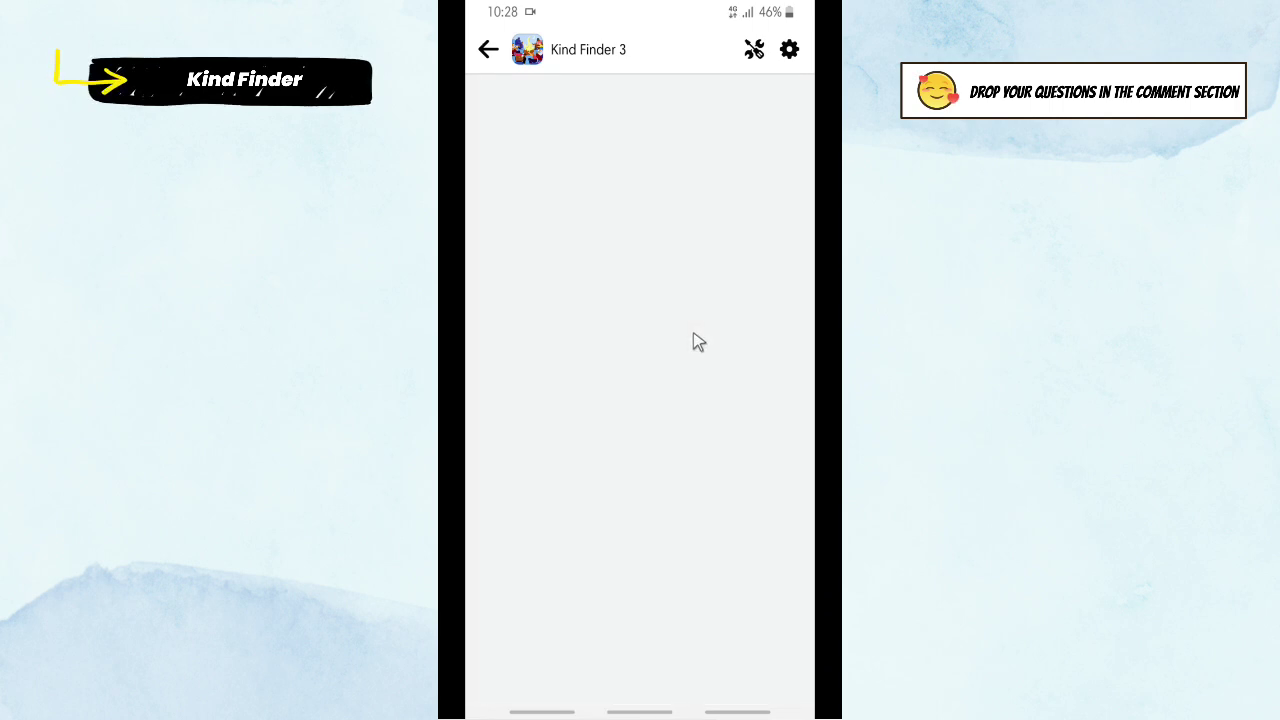
pyautogui.scroll(-10, 694, 340)
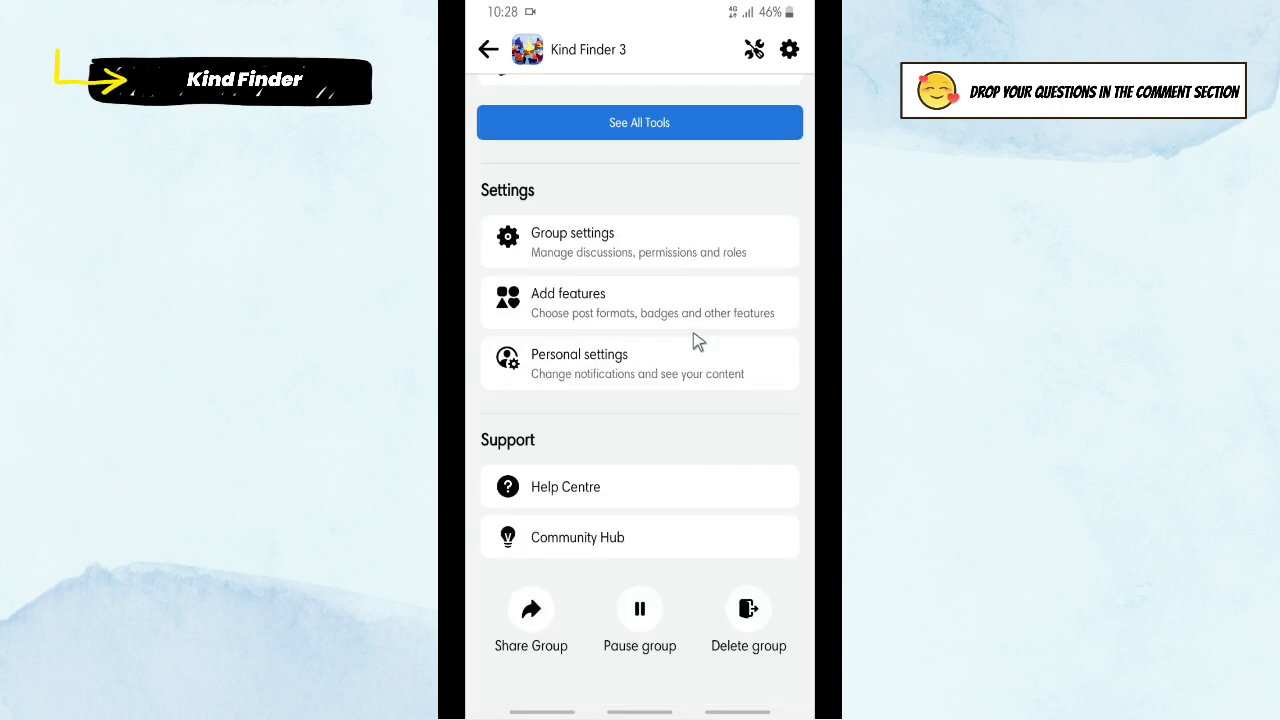
pyautogui.click(750, 609)
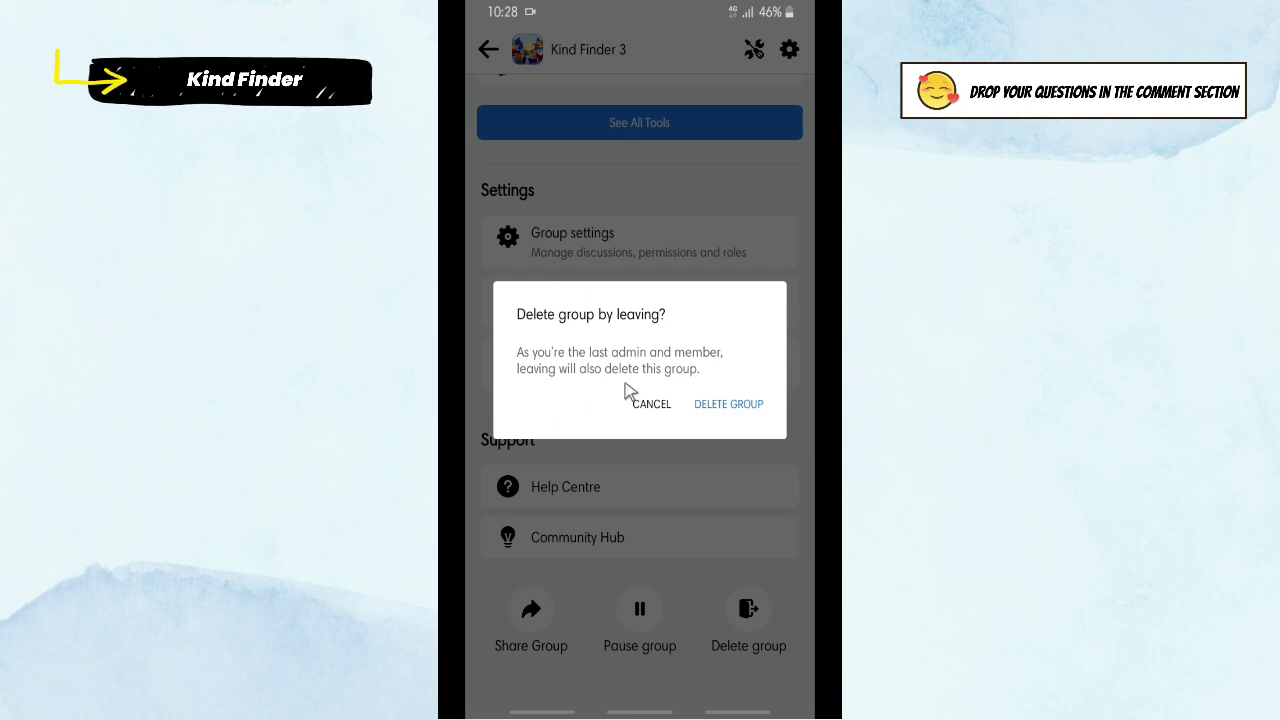
pyautogui.click(724, 410)
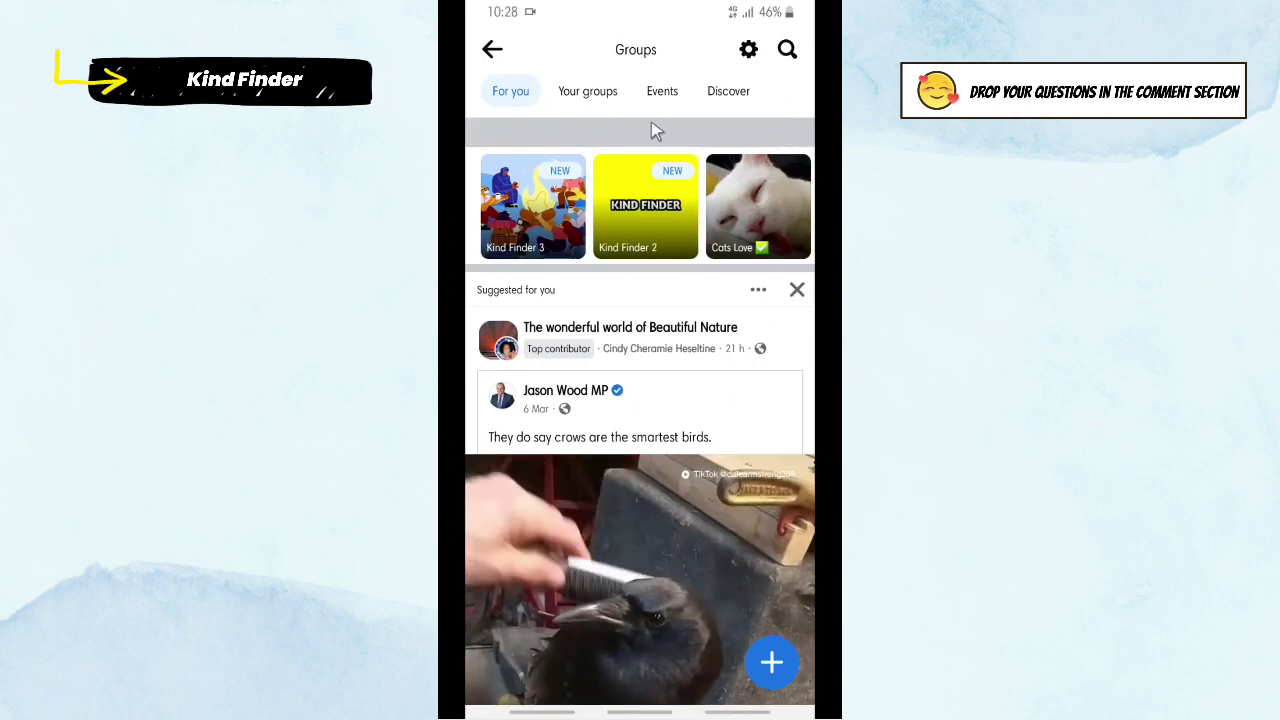
# Verify Kind Finder 3 is absent from Your groups, then exit Facebook to the home screen
pyautogui.click(580, 96)
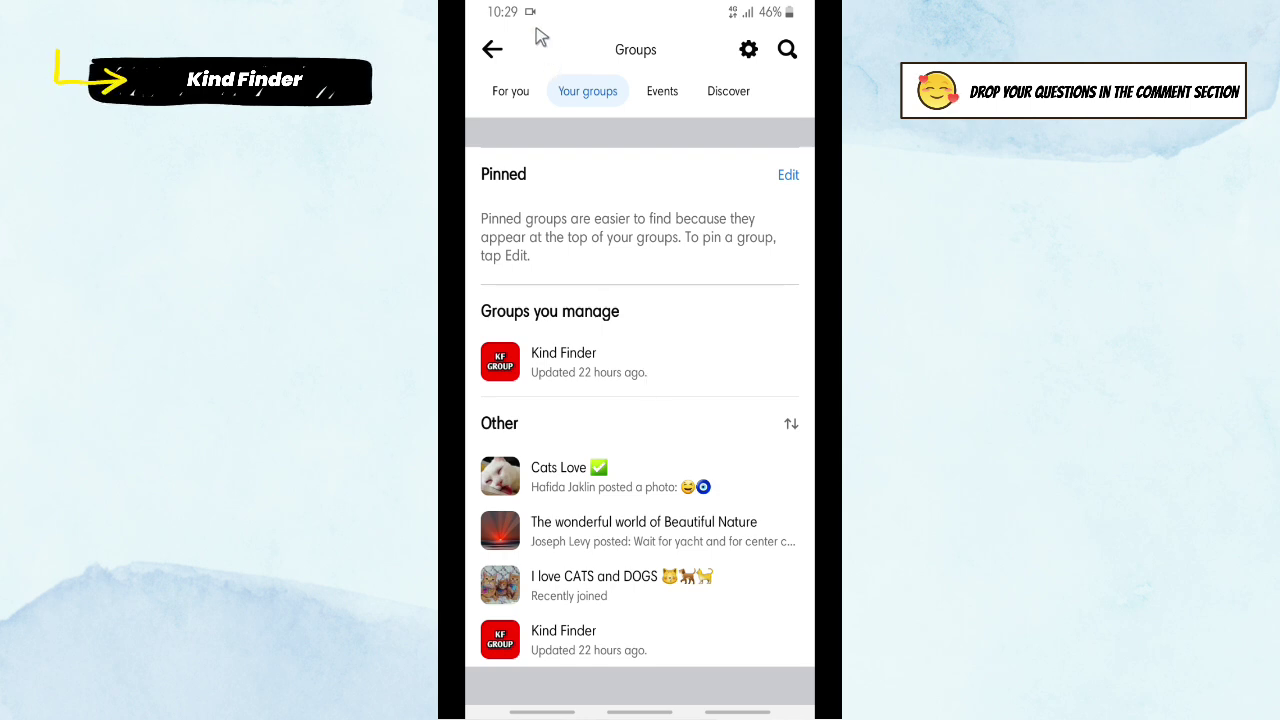
pyautogui.click(490, 50)
pyautogui.click(480, 50)
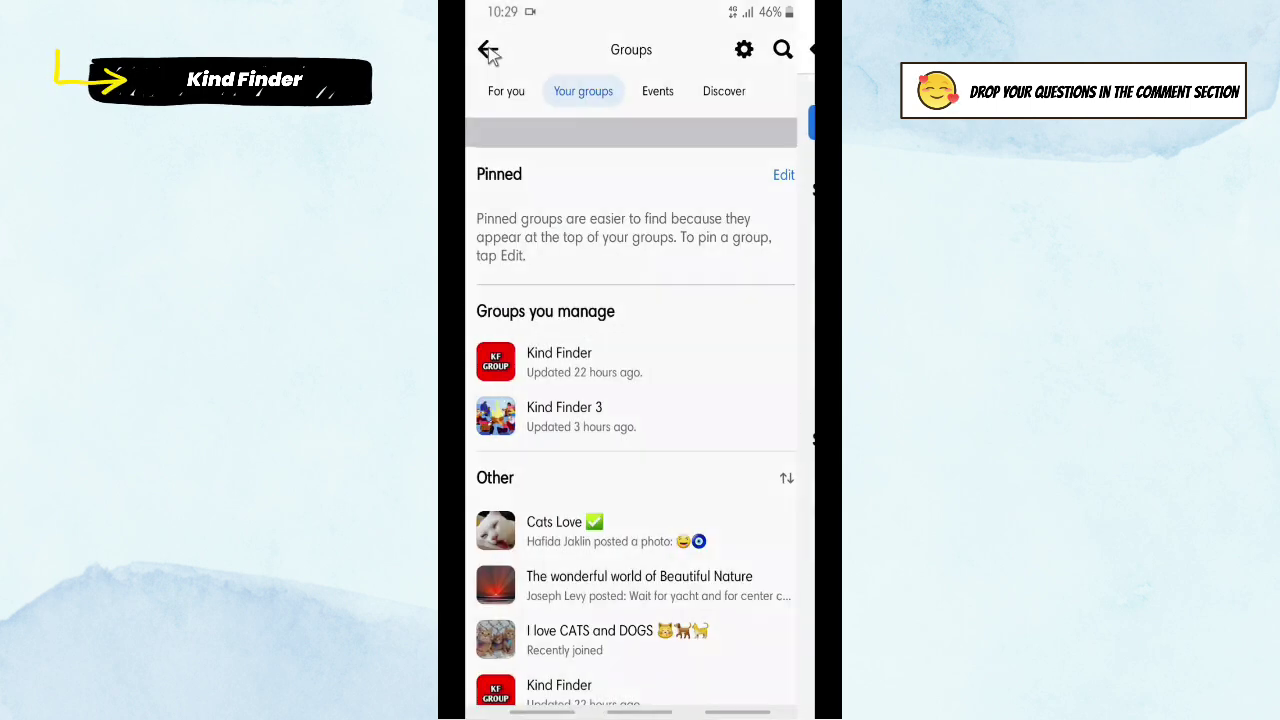
pyautogui.moveTo(617, 716); pyautogui.dragTo(658, 272)
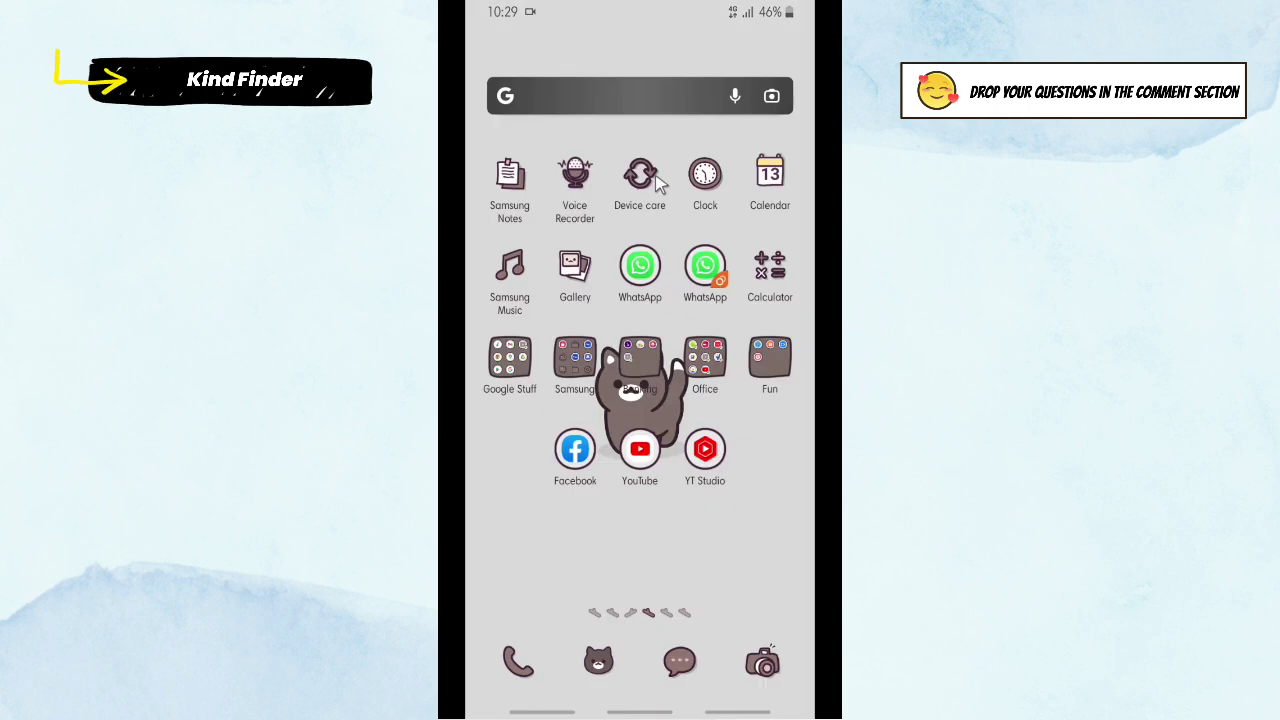